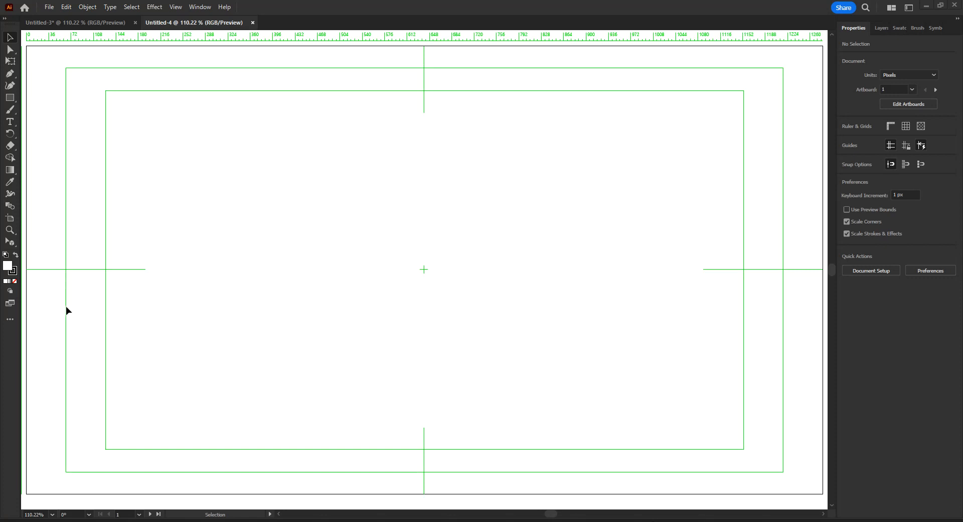
Step: Show the two-point perspective grid and move its left and right vanishing points outward, well beyond the artboard edges
{"action": "left_click_drag", "start_coordinate": [11, 243], "coordinate": [39, 243]}
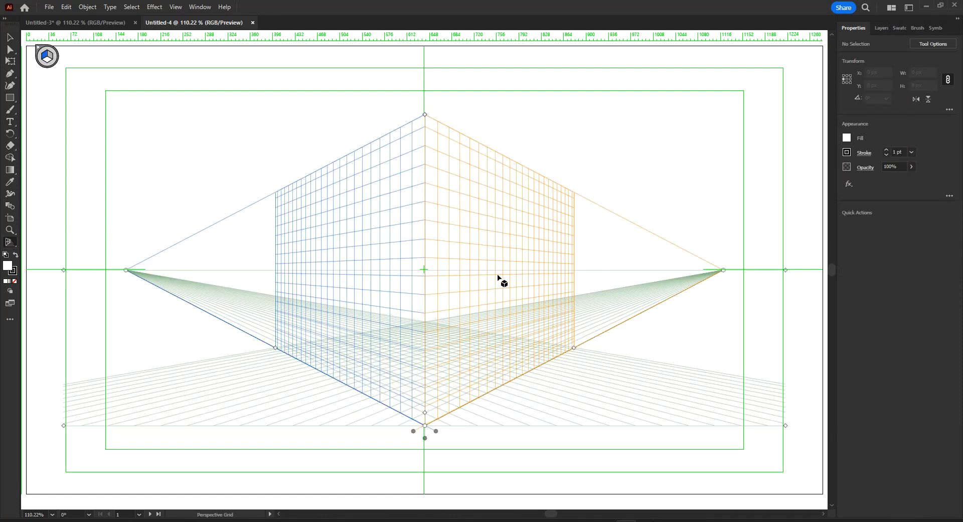
{"action": "key", "text": "z"}
{"action": "left_click", "coordinate": [487, 263], "text": "alt"}
{"action": "left_click", "coordinate": [487, 262], "text": "ctrl+alt"}
{"action": "left_click", "coordinate": [487, 262], "text": "ctrl+alt"}
{"action": "left_click_drag", "start_coordinate": [374, 294], "coordinate": [528, 266]}
{"action": "left_click_drag", "start_coordinate": [337, 254], "coordinate": [168, 254]}
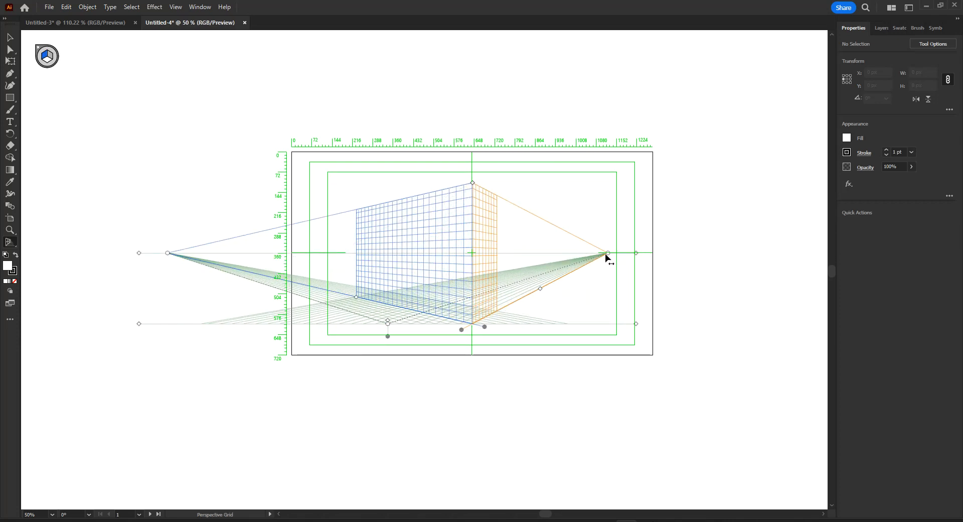
{"action": "left_click_drag", "start_coordinate": [608, 254], "coordinate": [793, 252]}
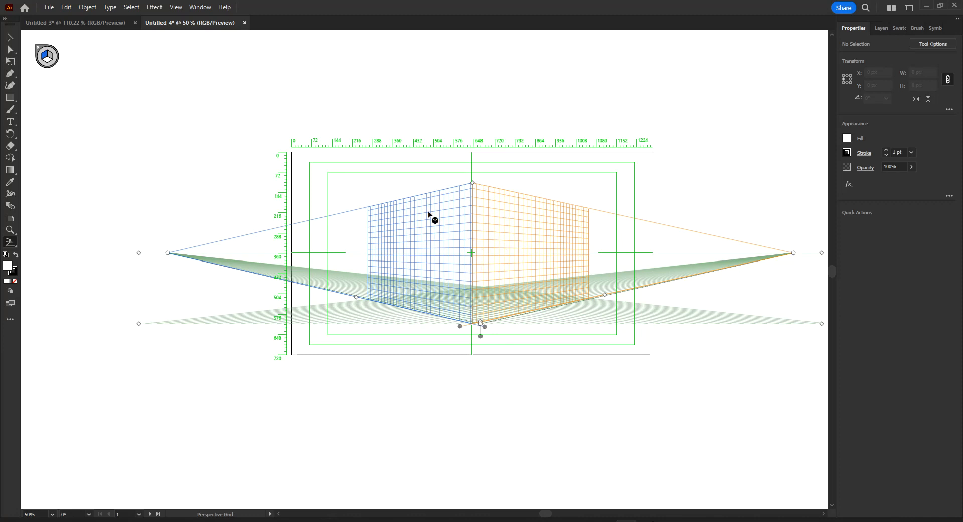
{"action": "key", "text": "z"}
{"action": "left_click", "coordinate": [458, 222], "text": "ctrl"}
{"action": "left_click", "coordinate": [459, 222], "text": "ctrl"}
{"action": "left_click_drag", "start_coordinate": [462, 301], "coordinate": [484, 177]}
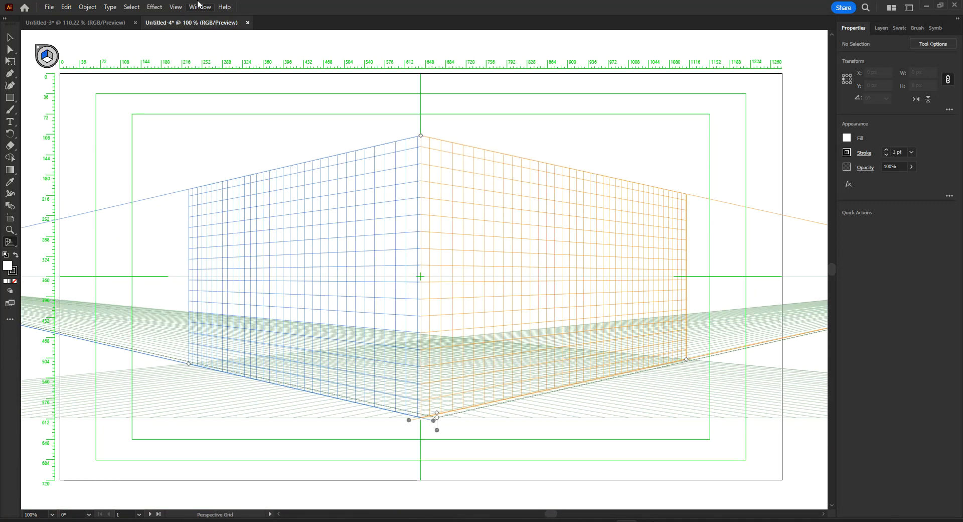
Step: Switch to the Untitled-3 document and turn off its transparency grid with nothing selected
{"action": "left_click", "coordinate": [114, 25]}
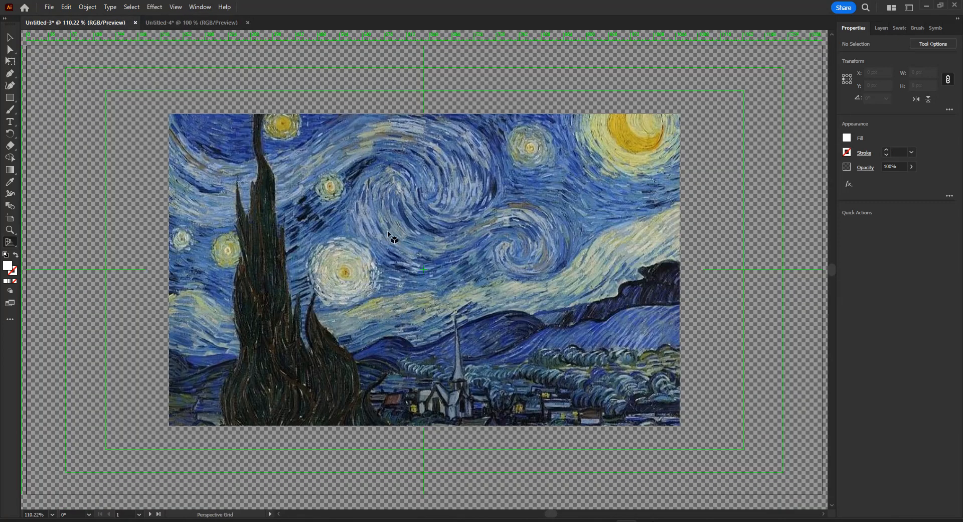
{"action": "left_click", "coordinate": [9, 37]}
{"action": "left_click_drag", "start_coordinate": [344, 204], "coordinate": [375, 203]}
{"action": "key", "text": "ctrl+z"}
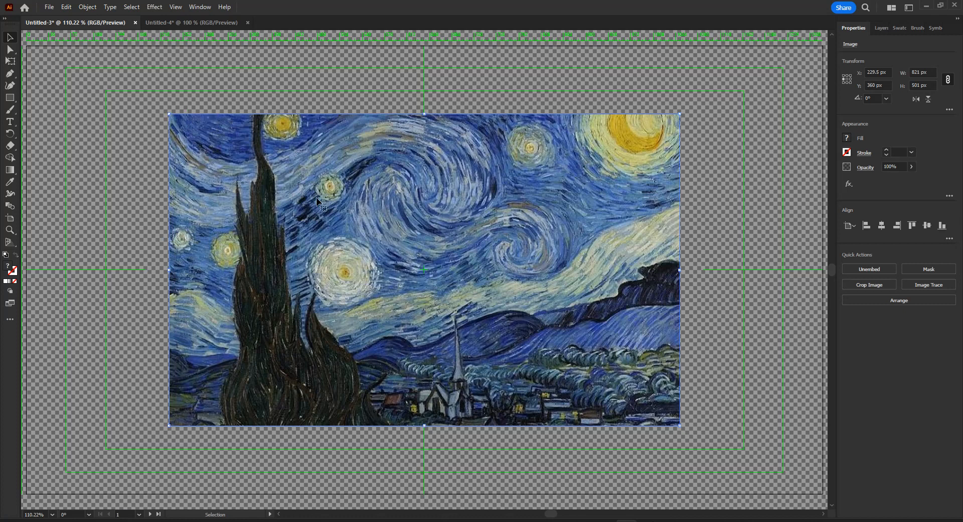
{"action": "left_click", "coordinate": [800, 137]}
{"action": "left_click", "coordinate": [920, 126]}
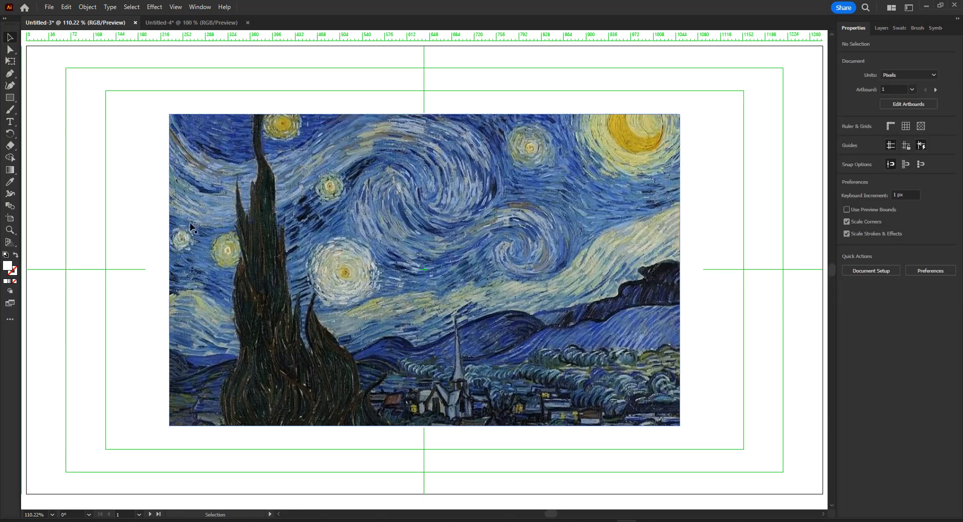
Step: Draw an 821 by 501 px rectangle exactly covering the painting and fill it with red
{"action": "left_click", "coordinate": [10, 98]}
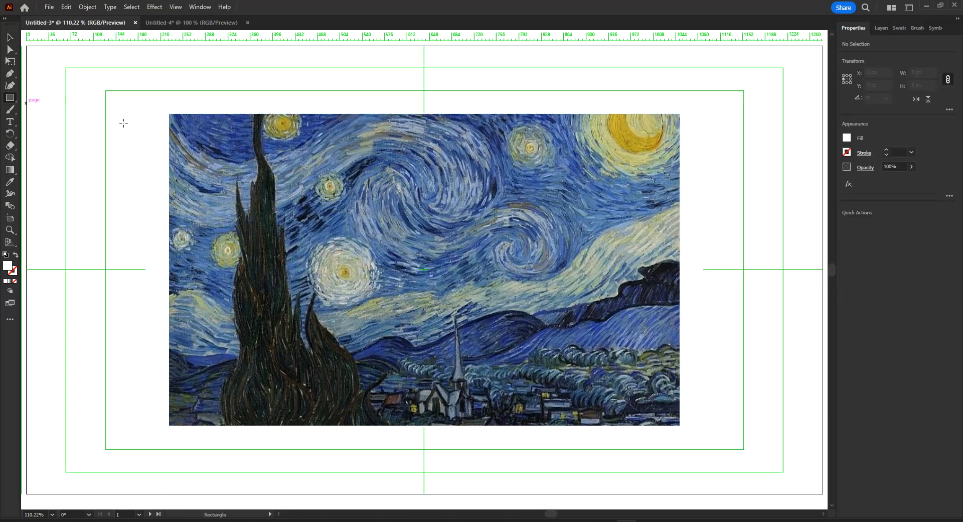
{"action": "mouse_move", "coordinate": [168, 113]}
{"action": "left_mouse_down"}
{"action": "mouse_move", "coordinate": [243, 175]}
{"action": "mouse_move", "coordinate": [623, 377]}
{"action": "mouse_move", "coordinate": [679, 425]}
{"action": "left_mouse_up"}
{"action": "left_click", "coordinate": [10, 37]}
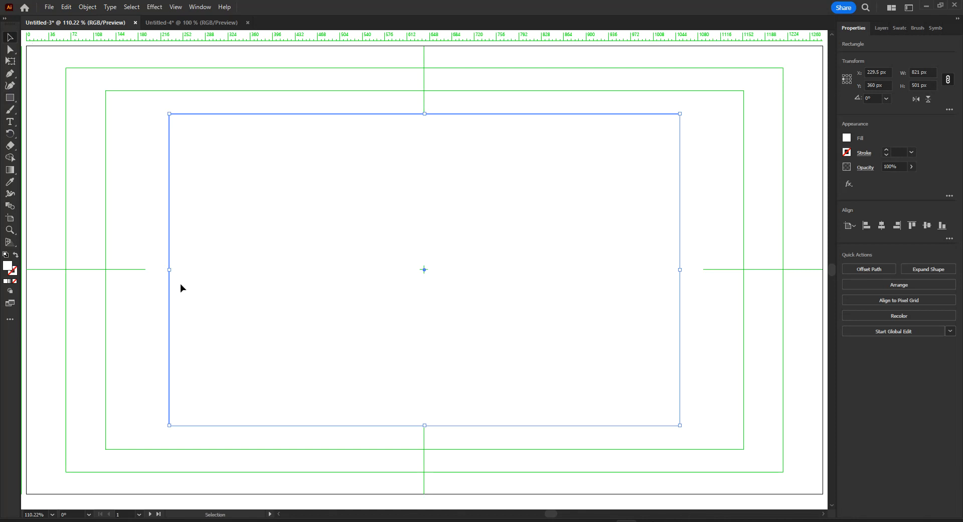
{"action": "left_click", "coordinate": [847, 138]}
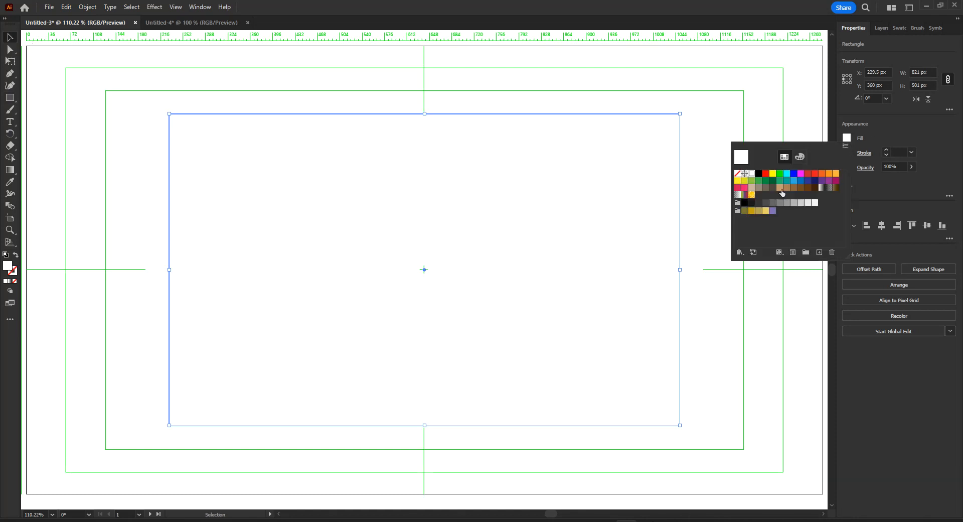
{"action": "left_click", "coordinate": [765, 174]}
{"action": "left_click", "coordinate": [523, 87]}
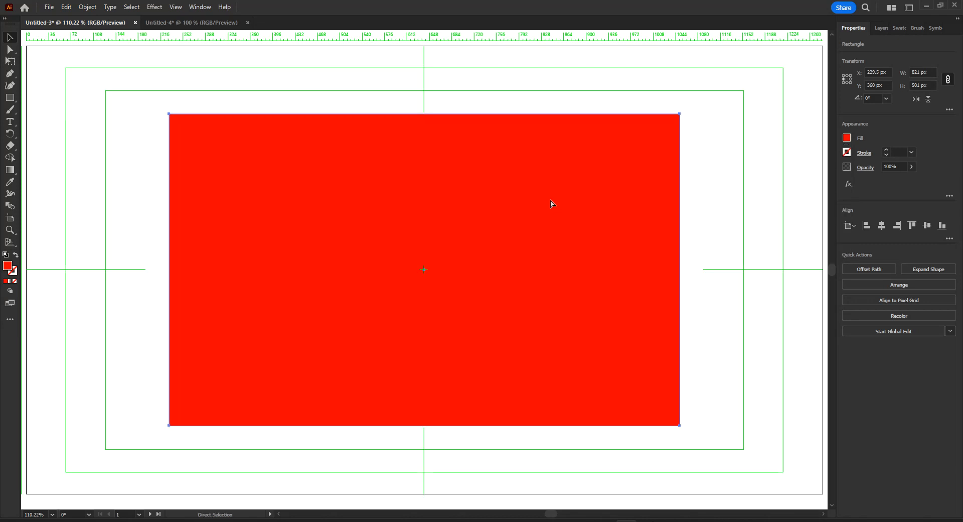
Step: Copy the red rectangle into the Untitled-4 document with the perspective grid
{"action": "left_click", "coordinate": [204, 21]}
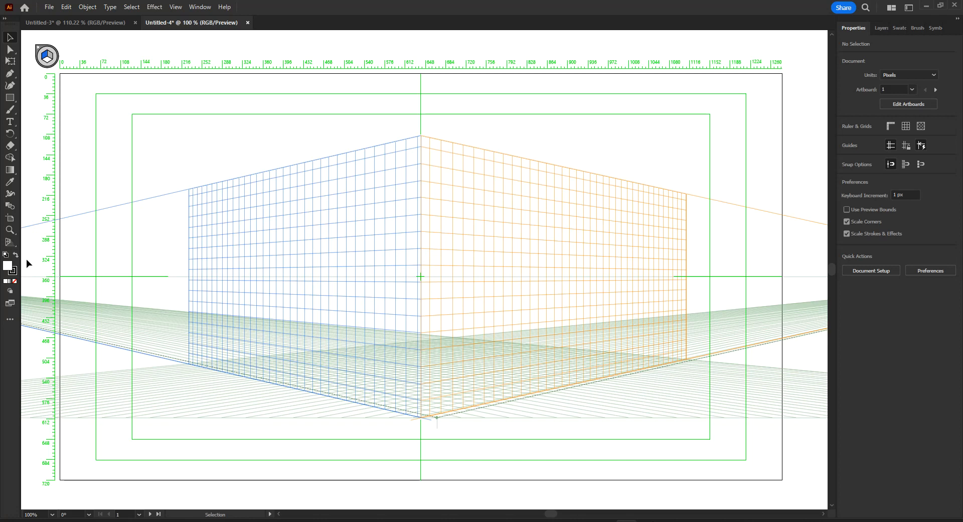
{"action": "key", "text": "ctrl"}
{"action": "key", "text": "ctrl+v"}
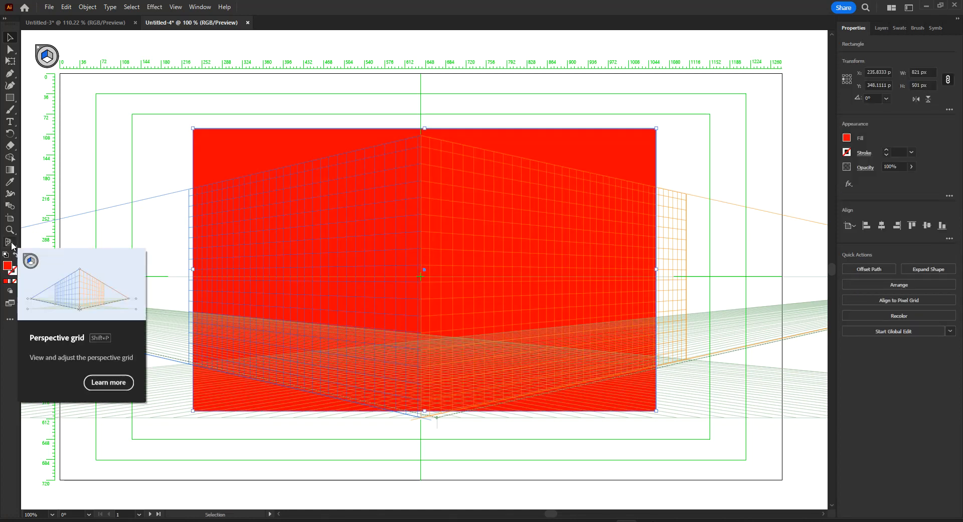
Step: Attach the red rectangle to the left plane of the perspective grid with the Perspective Selection tool and position it there
{"action": "left_click_drag", "start_coordinate": [12, 243], "coordinate": [65, 257]}
{"action": "left_click_drag", "start_coordinate": [333, 218], "coordinate": [272, 234]}
{"action": "mouse_move", "coordinate": [329, 238]}
{"action": "left_mouse_down"}
{"action": "mouse_move", "coordinate": [284, 236]}
{"action": "mouse_move", "coordinate": [323, 237]}
{"action": "left_mouse_up"}
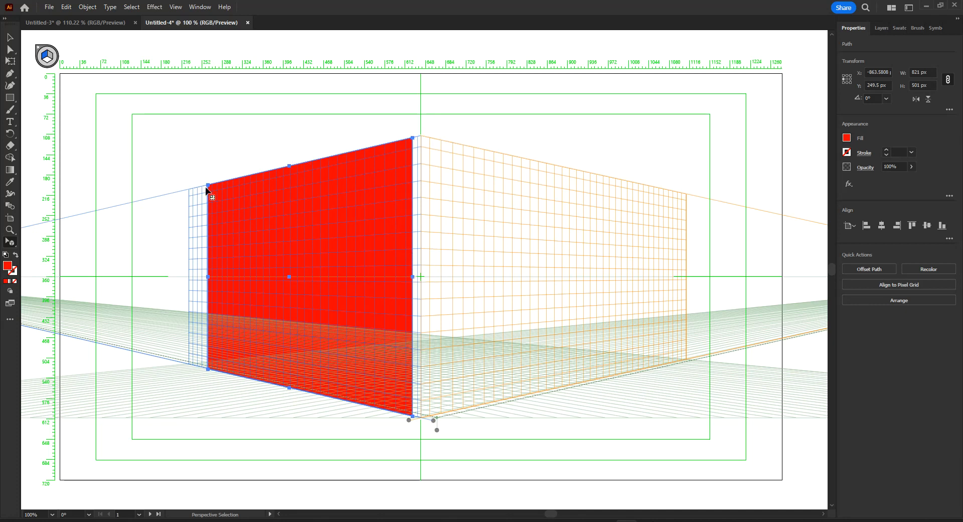
{"action": "left_click", "coordinate": [176, 7]}
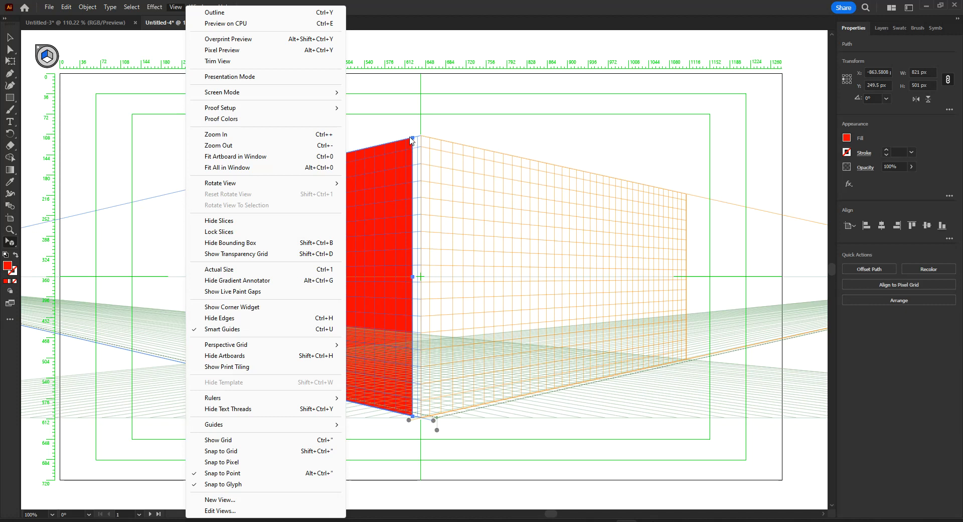
{"action": "left_click", "coordinate": [422, 7]}
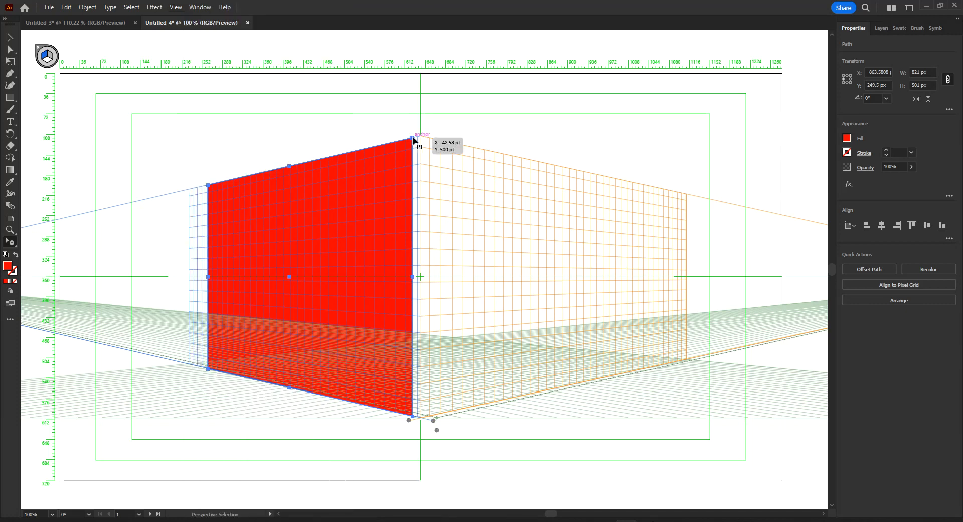
Step: Scale the red rectangle down to about 395 by 241 px in perspective and place it high on the left plane, near the centre corner
{"action": "left_click_drag", "start_coordinate": [413, 138], "coordinate": [328, 189]}
{"action": "key", "text": "ctrl+z"}
{"action": "left_click_drag", "start_coordinate": [412, 138], "coordinate": [327, 223]}
{"action": "left_click_drag", "start_coordinate": [354, 320], "coordinate": [346, 300]}
{"action": "left_click_drag", "start_coordinate": [297, 260], "coordinate": [356, 257]}
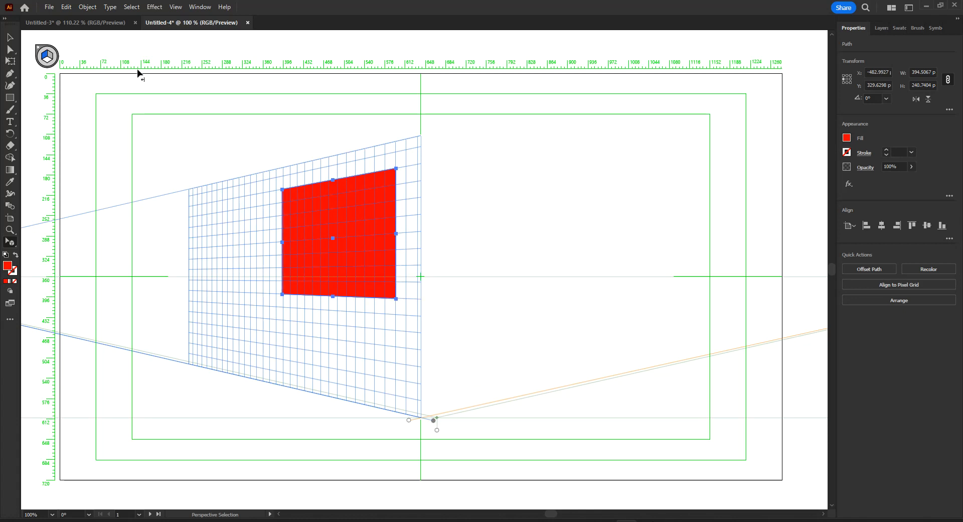
Step: In the Untitled-3 document, move the red rectangle down and to the right to uncover the painting
{"action": "left_click", "coordinate": [108, 23]}
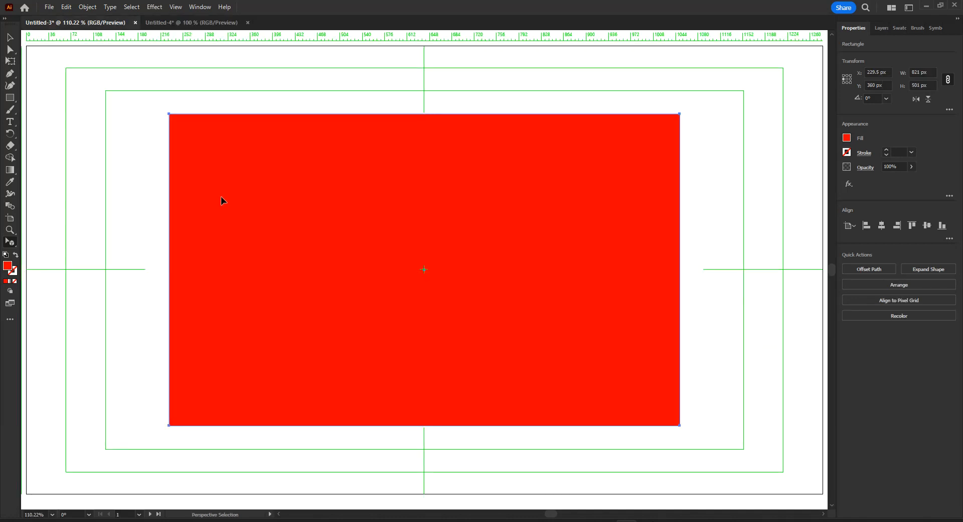
{"action": "left_click", "coordinate": [9, 37]}
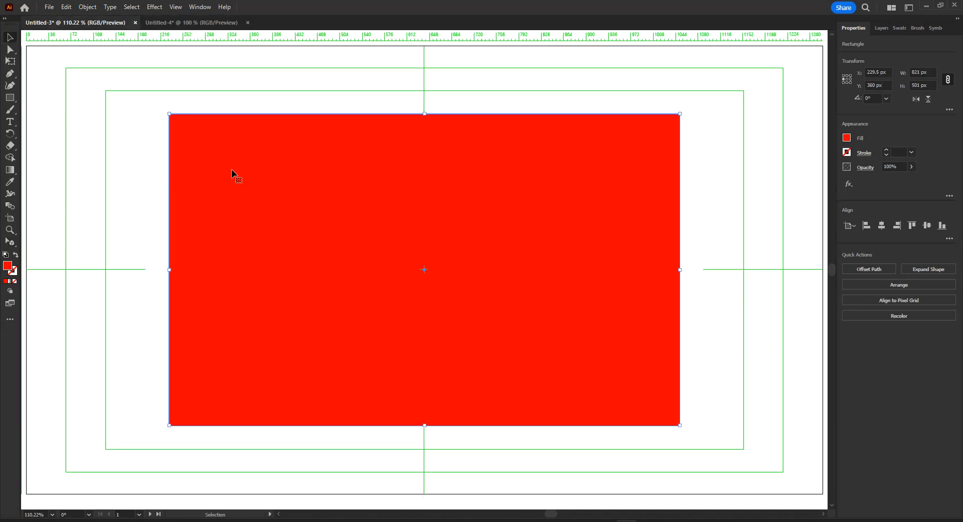
{"action": "left_click_drag", "start_coordinate": [235, 169], "coordinate": [416, 343]}
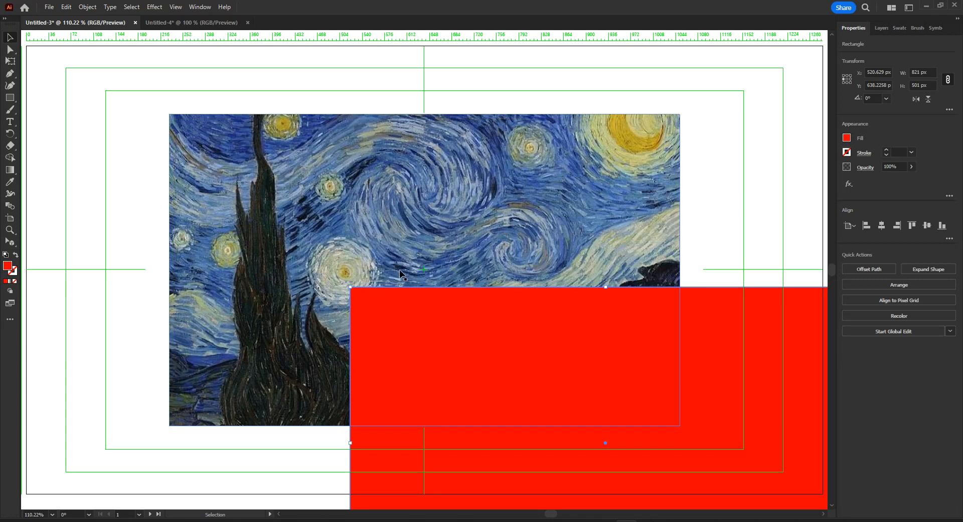
Step: Copy the painting from Untitled-3 into Untitled-4 and place it over the left grid plane, leaving the red shape's upper edge exposed
{"action": "left_click", "coordinate": [334, 206]}
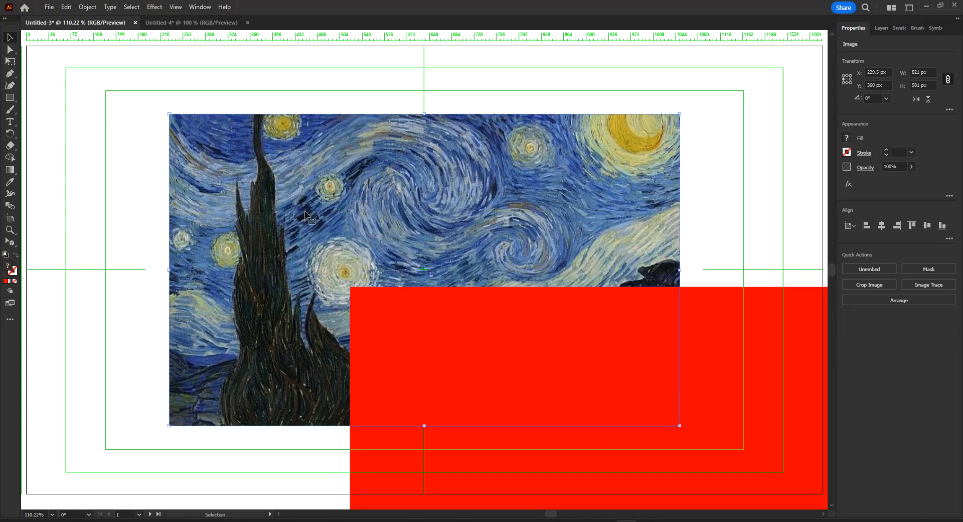
{"action": "key", "text": "a"}
{"action": "key", "text": "v"}
{"action": "left_click", "coordinate": [191, 23]}
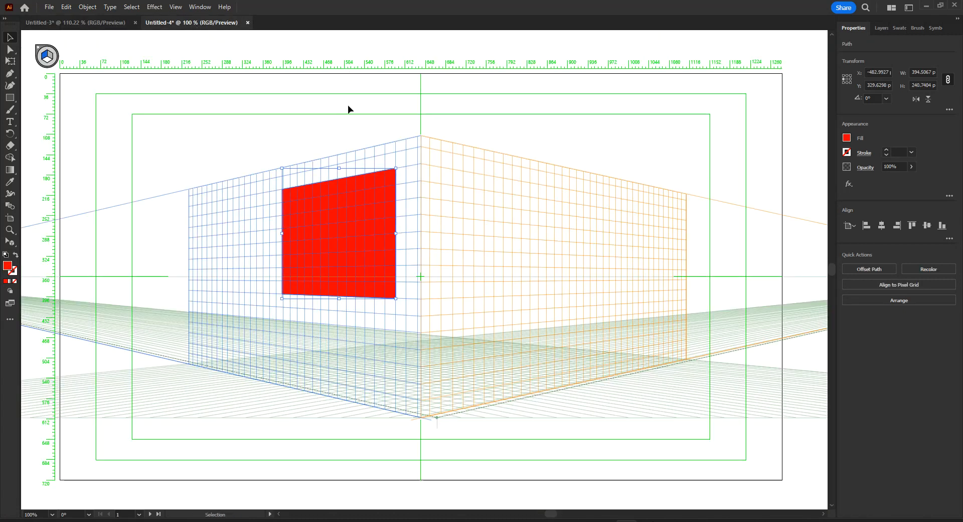
{"action": "key", "text": "a"}
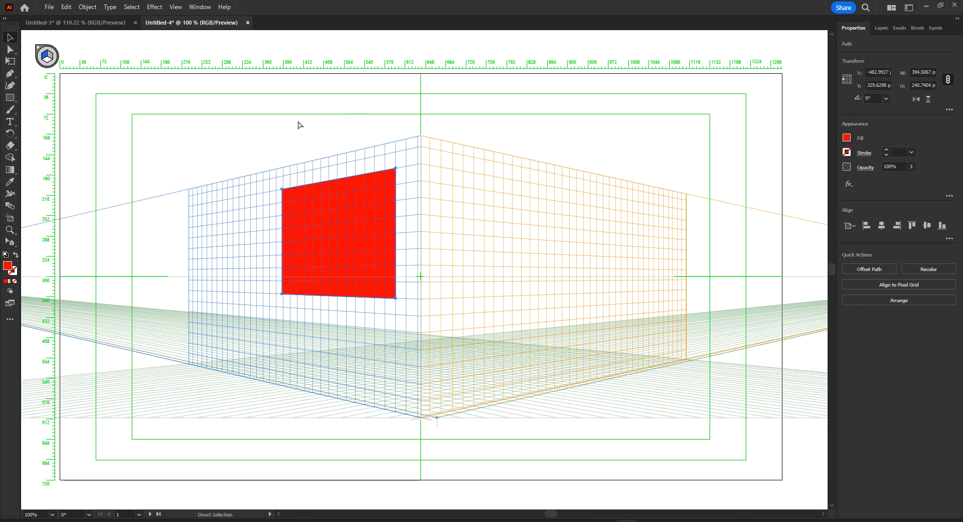
{"action": "key", "text": "ctrl+v"}
{"action": "key", "text": "v"}
{"action": "left_click_drag", "start_coordinate": [333, 139], "coordinate": [208, 207]}
{"action": "left_click_drag", "start_coordinate": [441, 209], "coordinate": [383, 177]}
Step: Send the painting behind the red shape and fit it to that shape using Envelope Distort, Make with Top Object
{"action": "left_click", "coordinate": [390, 172]}
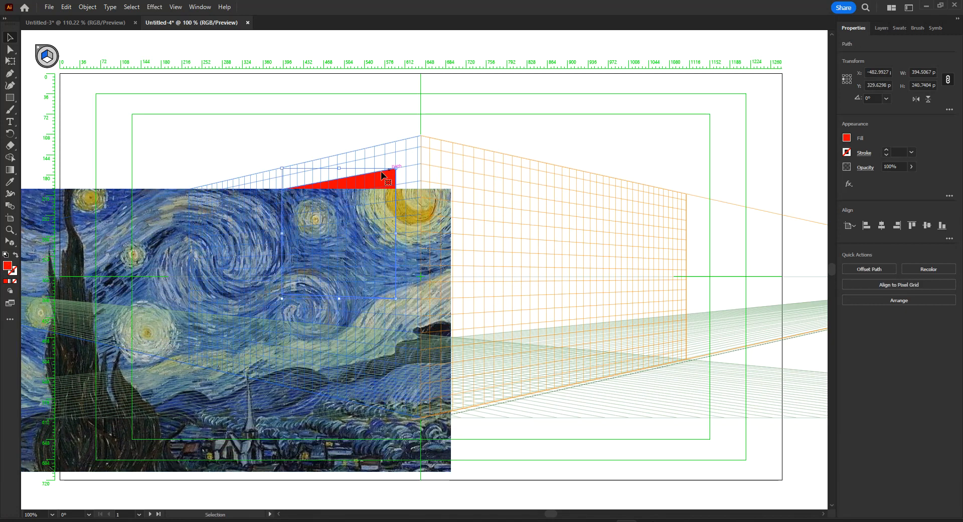
{"action": "left_click", "coordinate": [417, 214]}
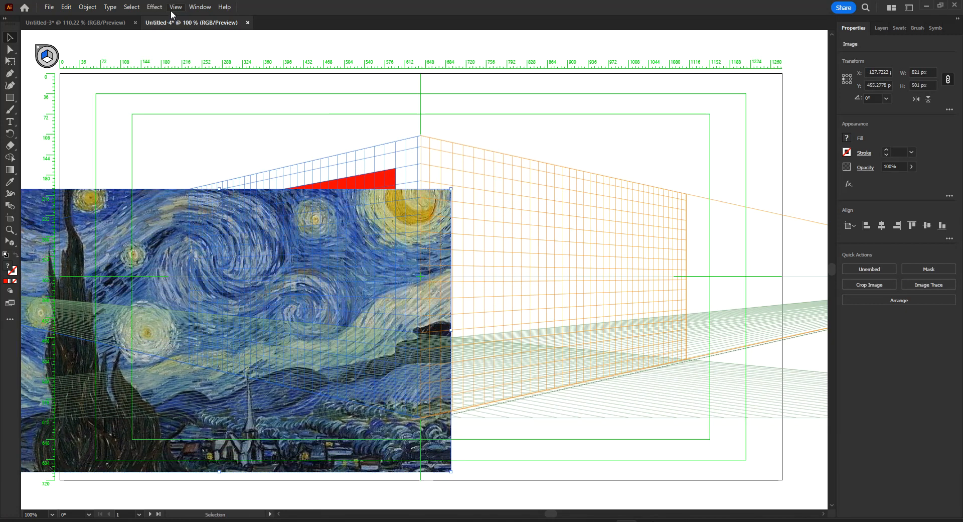
{"action": "key", "text": "ctrl+shift+bracketleft"}
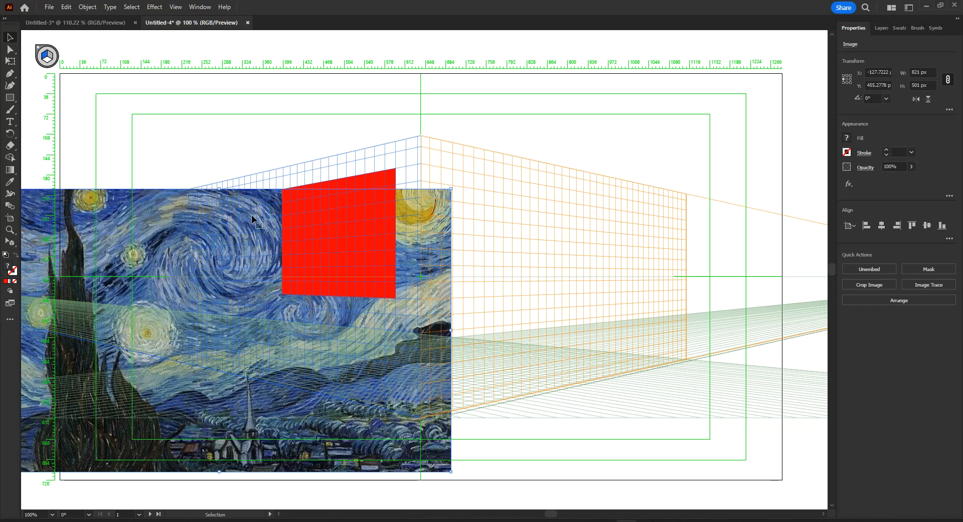
{"action": "left_click", "coordinate": [357, 181], "text": "shift"}
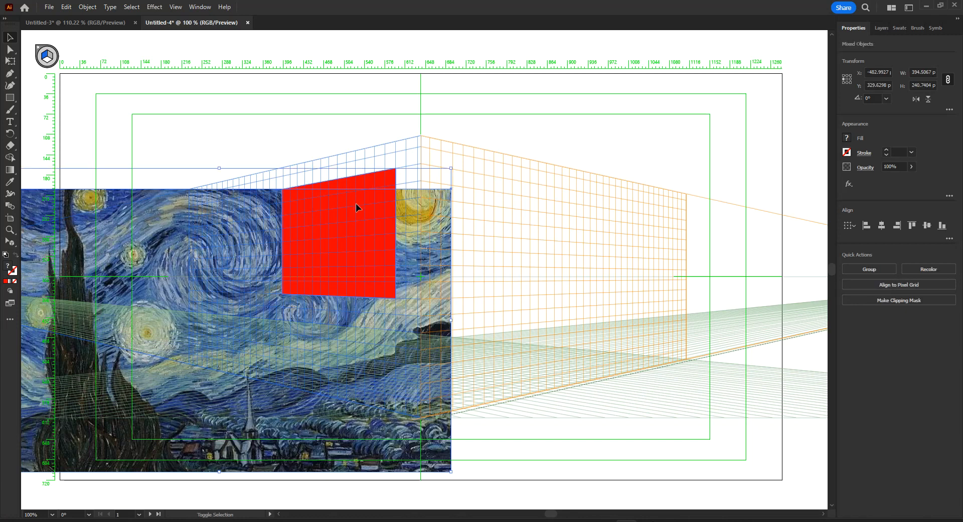
{"action": "left_click", "coordinate": [94, 8]}
{"action": "mouse_move", "coordinate": [170, 330]}
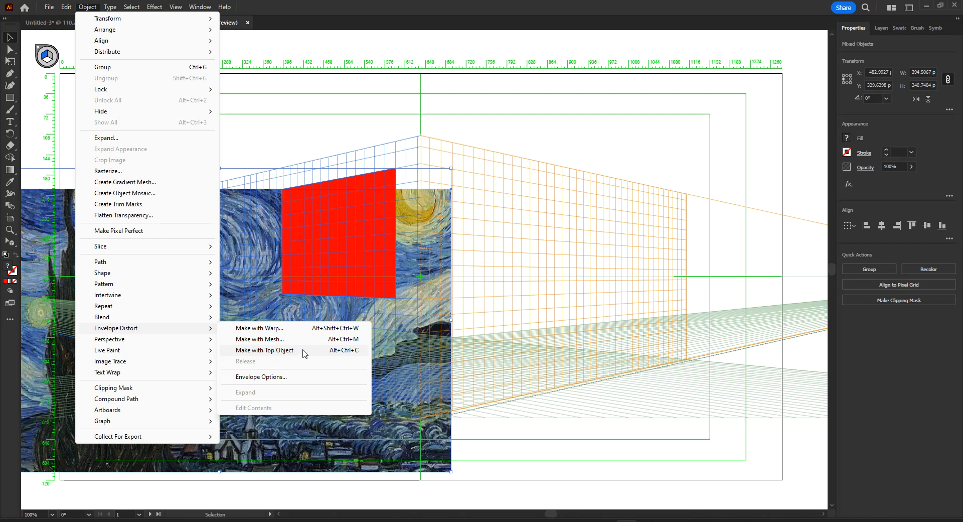
{"action": "left_click", "coordinate": [359, 350]}
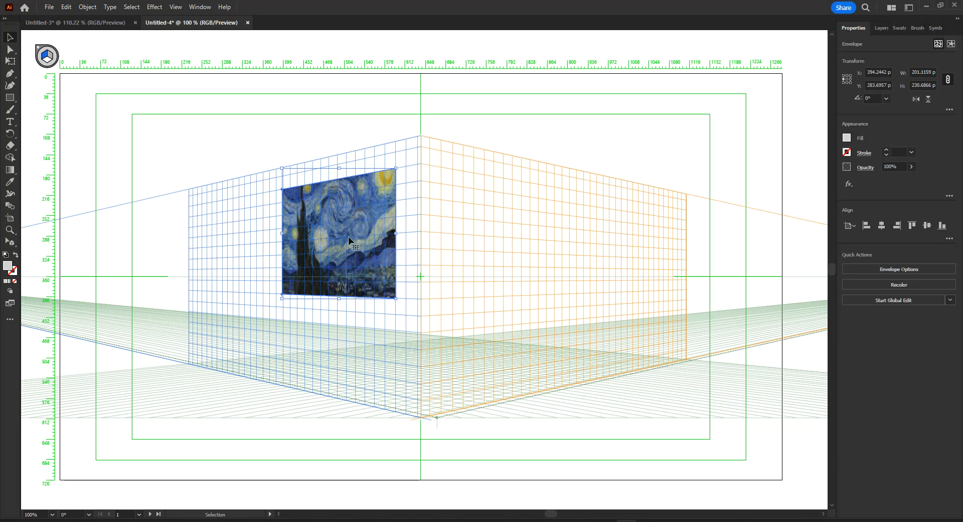
Step: Try narrowing the distorted painting horizontally with the Selection tool, and undo the change
{"action": "left_click_drag", "start_coordinate": [396, 235], "coordinate": [327, 234]}
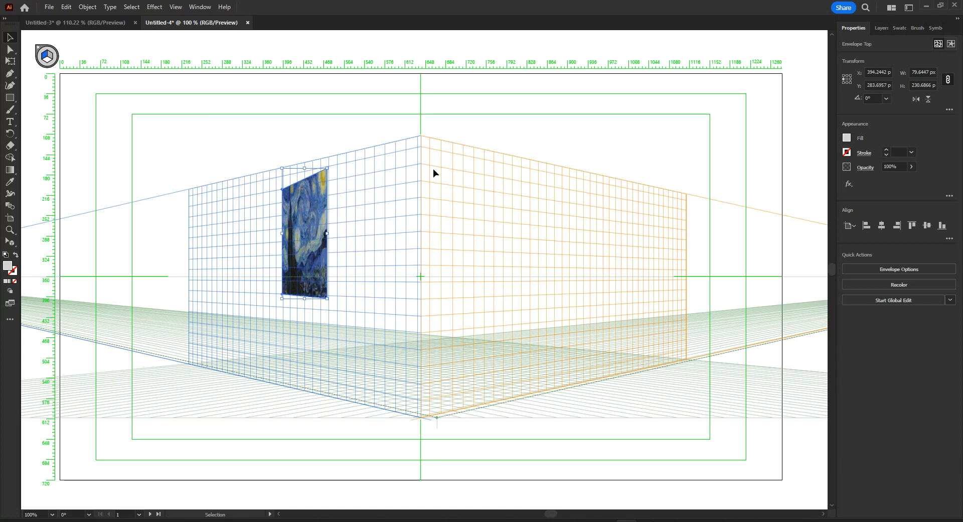
{"action": "key", "text": "ctrl+z"}
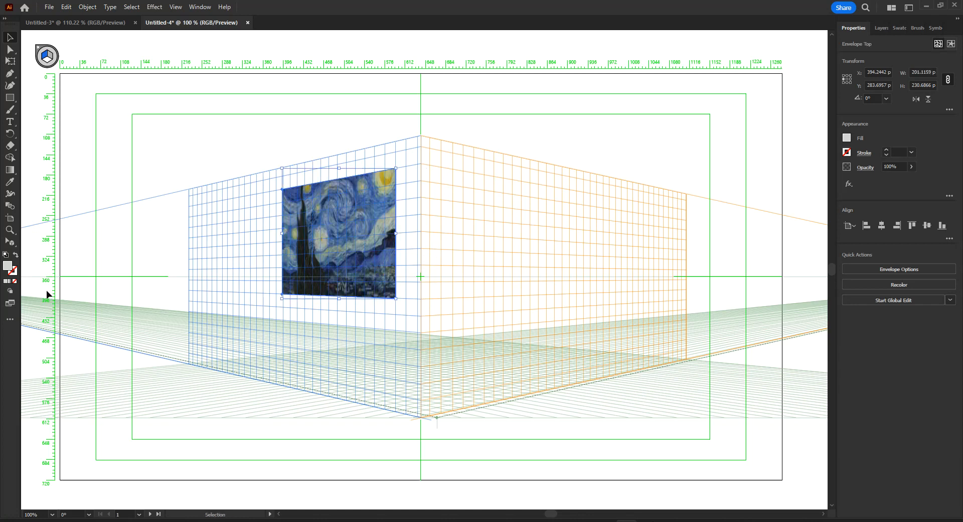
Step: Activate the Perspective Selection tool and set the distorted painting's width to 200 px with width and height linked
{"action": "left_click", "coordinate": [11, 243]}
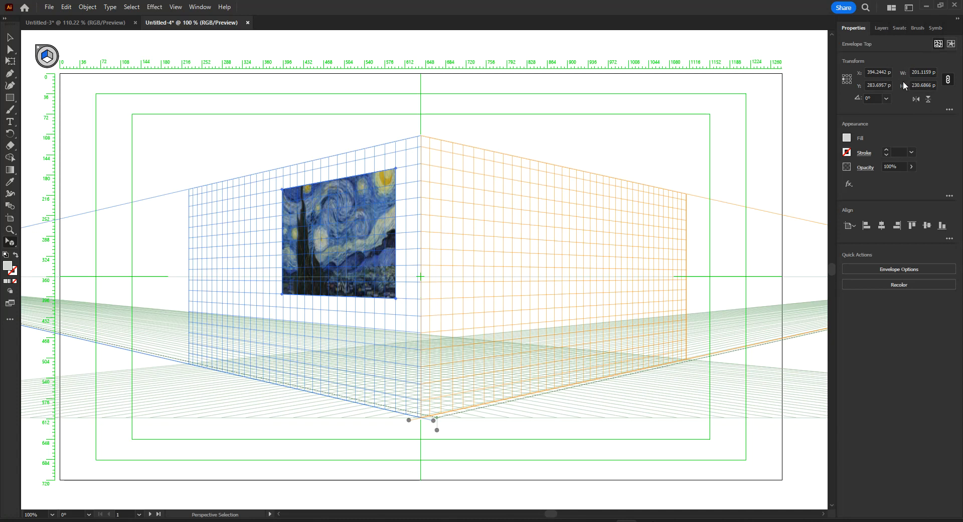
{"action": "left_click", "coordinate": [923, 72]}
{"action": "double_click", "coordinate": [924, 72]}
{"action": "type", "text": "140"}
{"action": "key", "text": "Return"}
{"action": "key", "text": "shift+Down"}
{"action": "key", "text": "shift+Down"}
{"action": "key", "text": "shift+Up"}
{"action": "key", "text": "shift+Up"}
{"action": "key", "text": "shift+Up"}
{"action": "key", "text": "shift+Up"}
{"action": "key", "text": "shift+Up"}
{"action": "key", "text": "shift+Up"}
{"action": "key", "text": "shift+Down"}
{"action": "key", "text": "shift+Down"}
{"action": "key", "text": "shift+Down"}
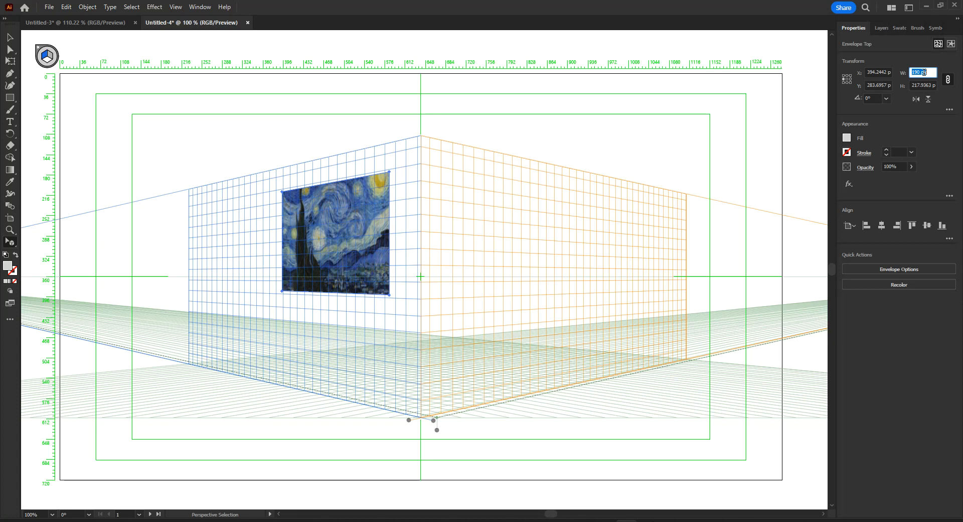
{"action": "key", "text": "shift+Down"}
{"action": "key", "text": "shift+Up"}
{"action": "key", "text": "shift+Up"}
{"action": "key", "text": "shift+Up"}
{"action": "key", "text": "shift+Up"}
{"action": "key", "text": "shift+Up"}
{"action": "key", "text": "shift+Up"}
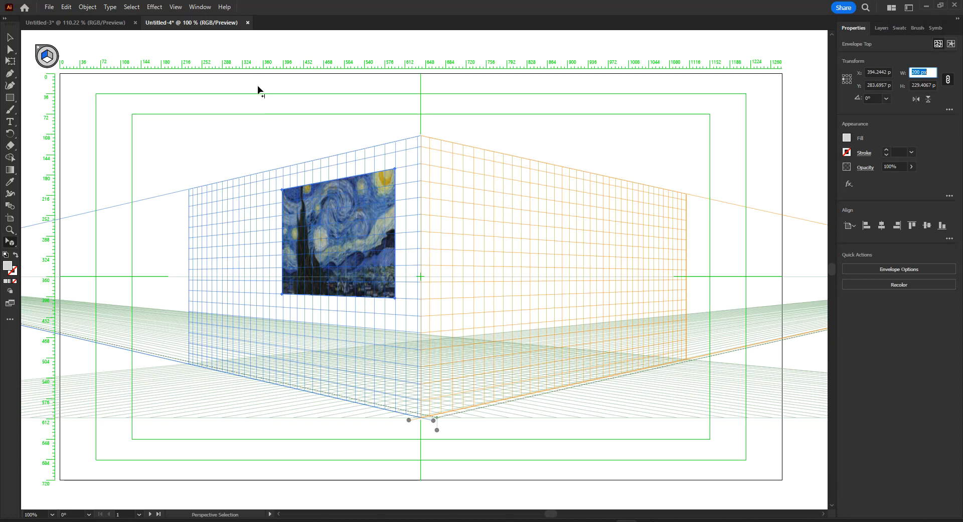
{"action": "left_click", "coordinate": [175, 7]}
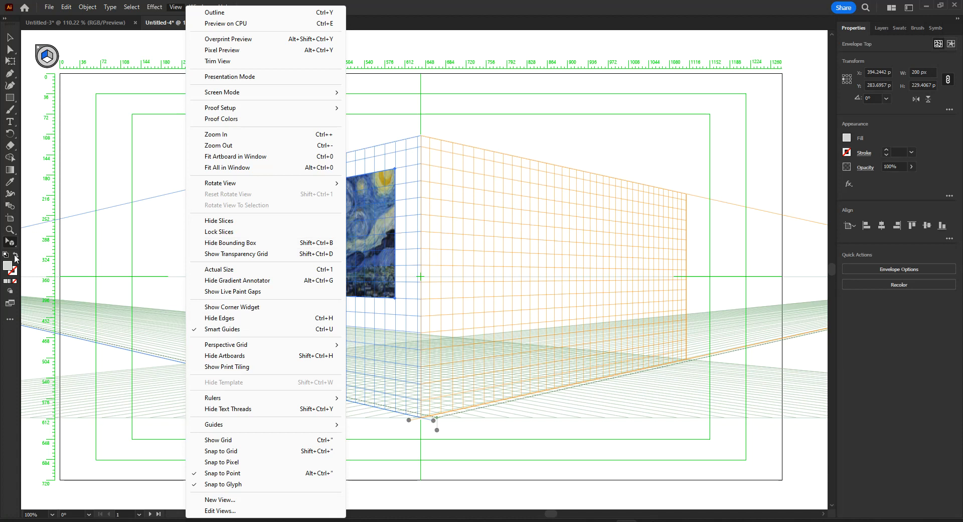
{"action": "left_click", "coordinate": [423, 11]}
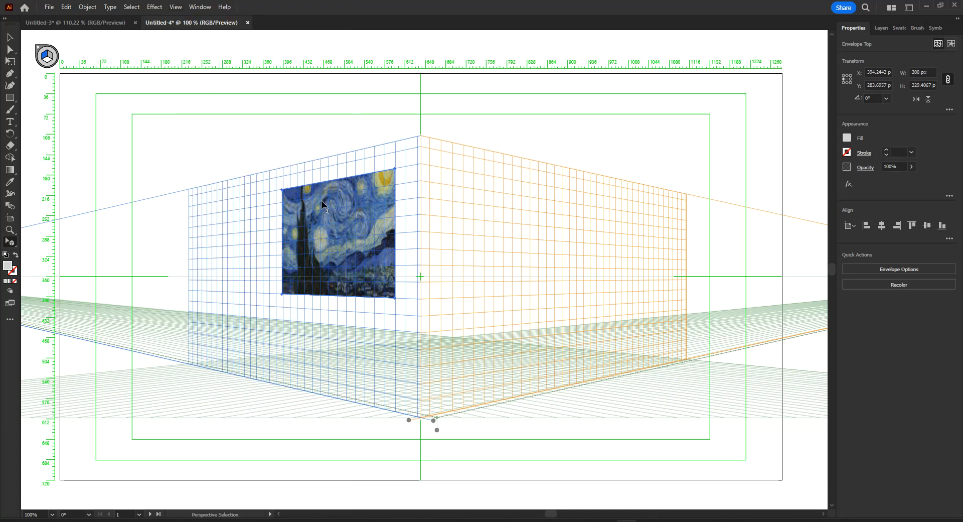
{"action": "left_click", "coordinate": [93, 7]}
{"action": "mouse_move", "coordinate": [122, 328]}
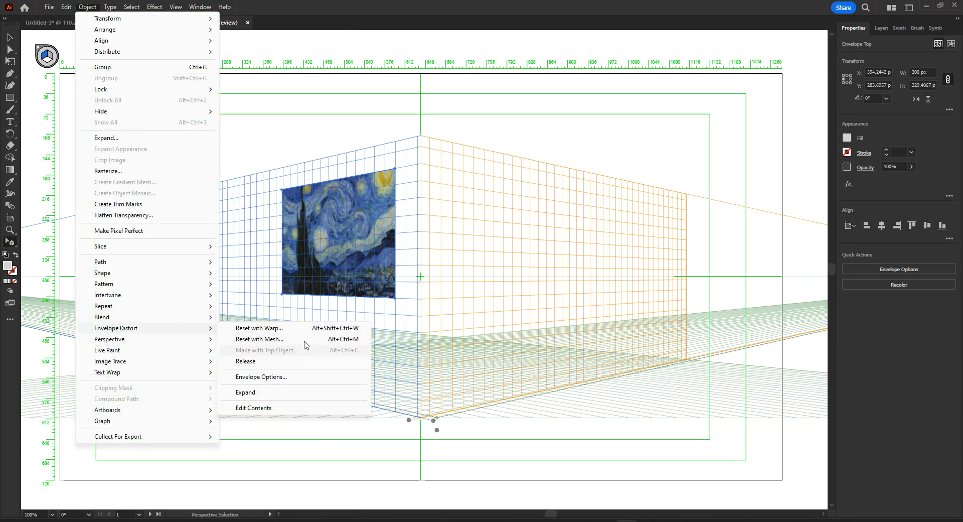
{"action": "left_click", "coordinate": [512, 13]}
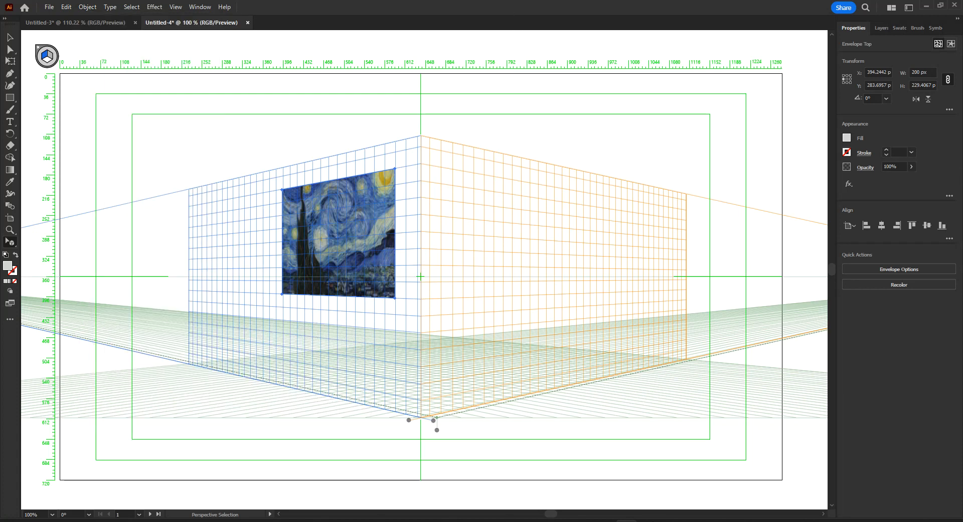